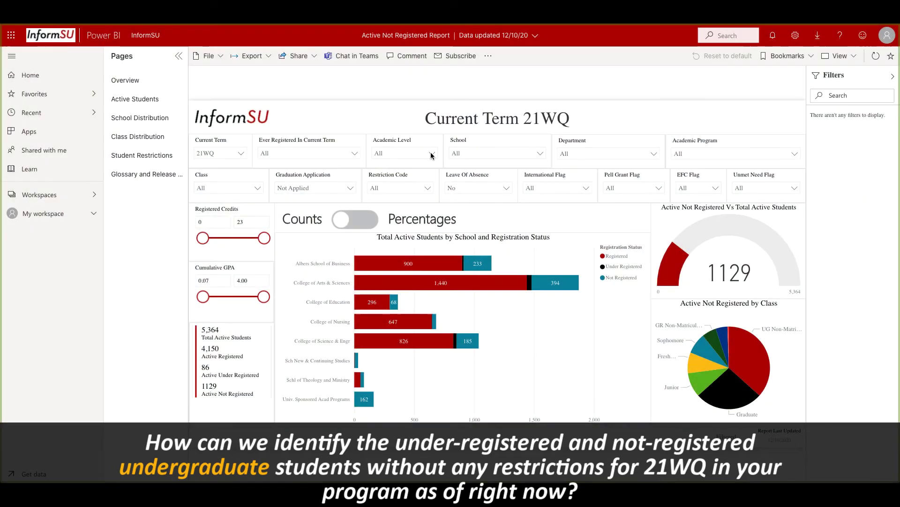
Filter the overview to the Undergraduate academic level and the No Restrictions restriction code
left_click(432, 156)
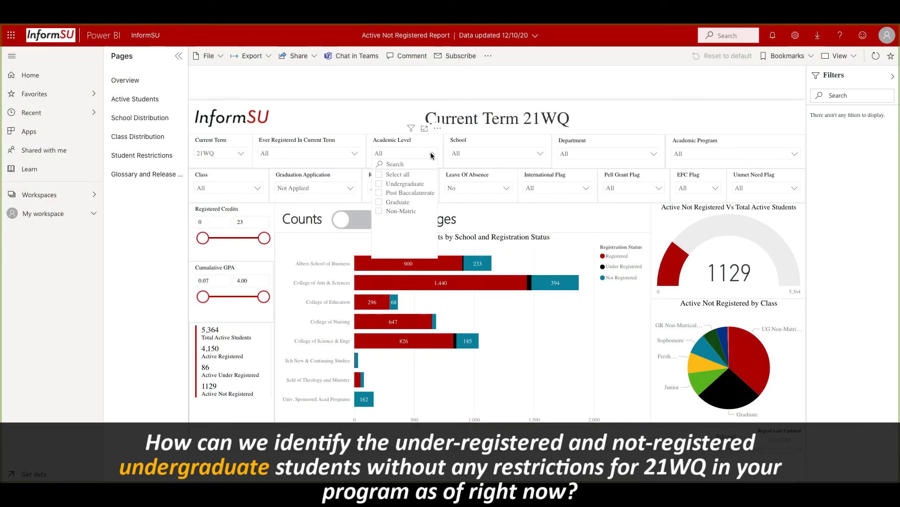
left_click(417, 185)
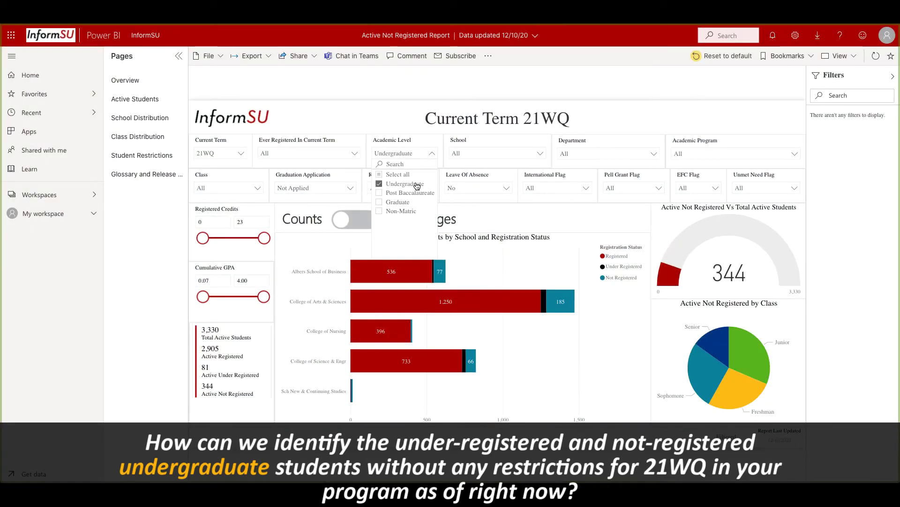
left_click(440, 165)
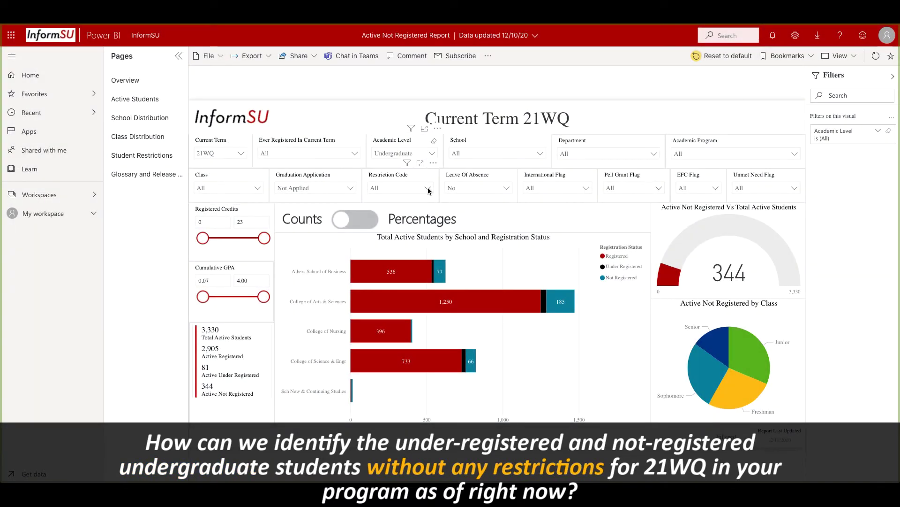
left_click(428, 188)
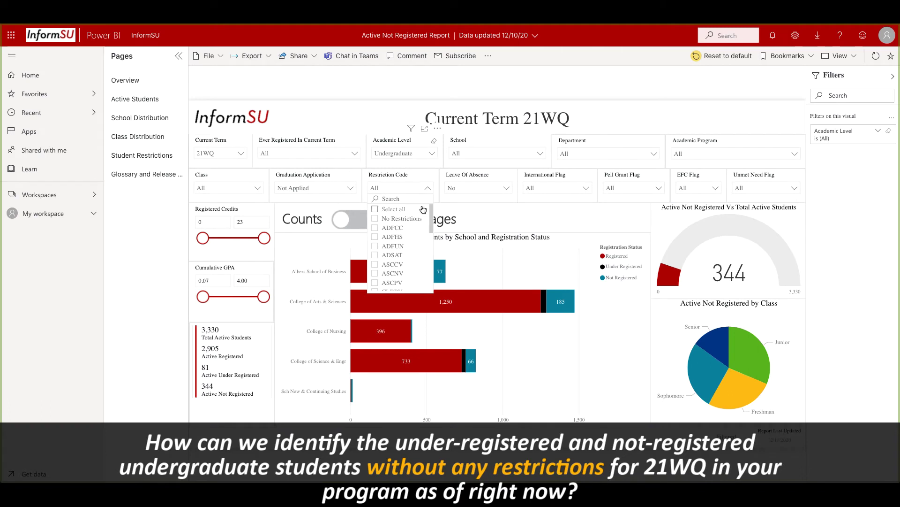
left_click(419, 219)
left_click(437, 178)
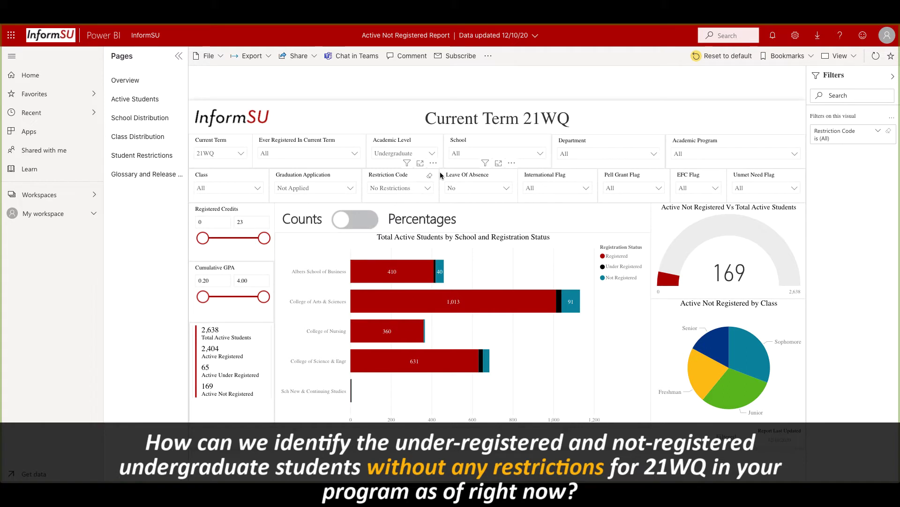
Limit the Cumulative GPA range to a maximum of 2.33 and clear that filter again
left_click_drag(263, 296, 237, 296)
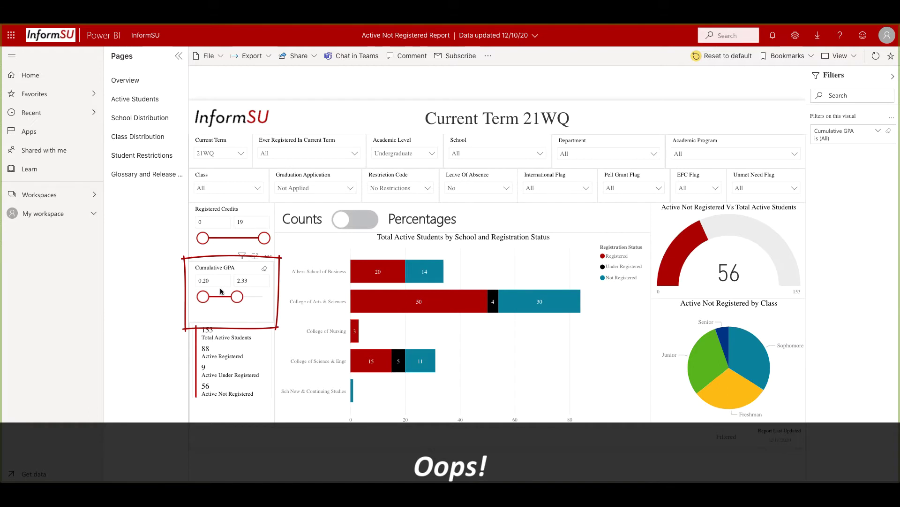
left_click(265, 272)
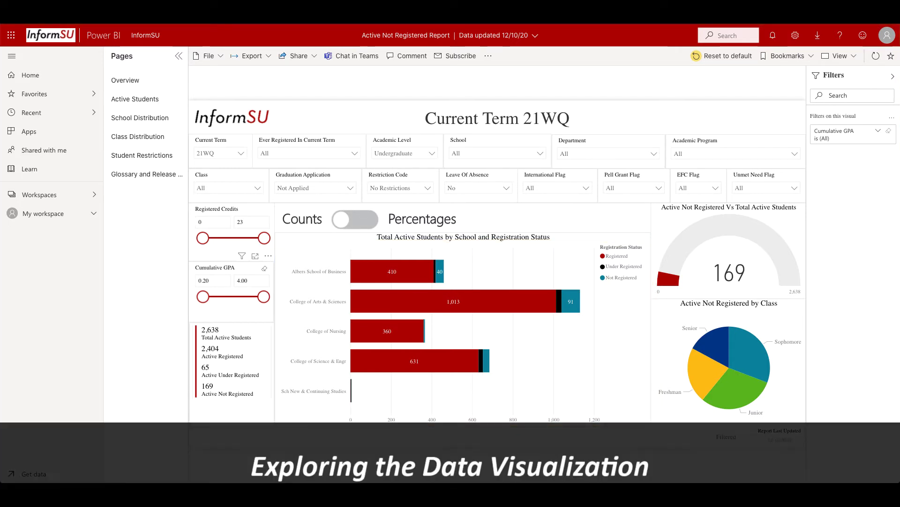
Drill down into College of Arts & Sciences in the total active students chart and show it in focus mode
right_click(542, 302)
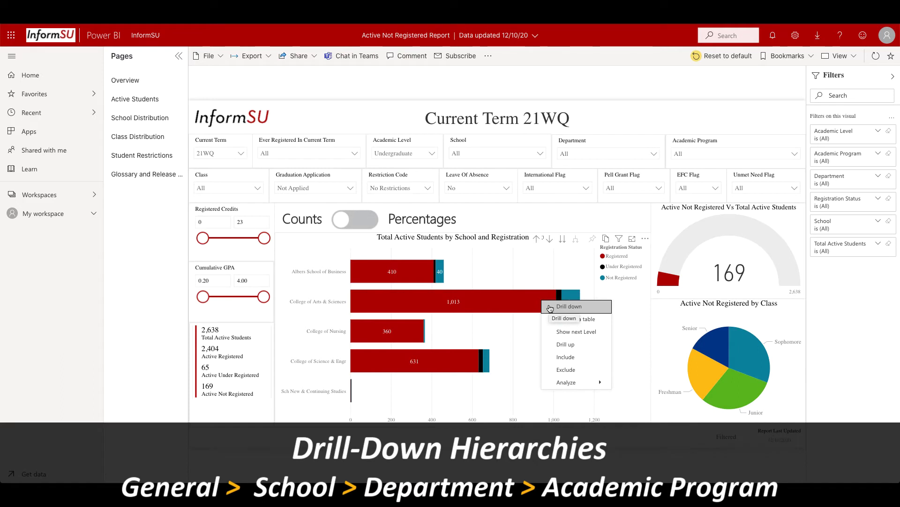
left_click(550, 307)
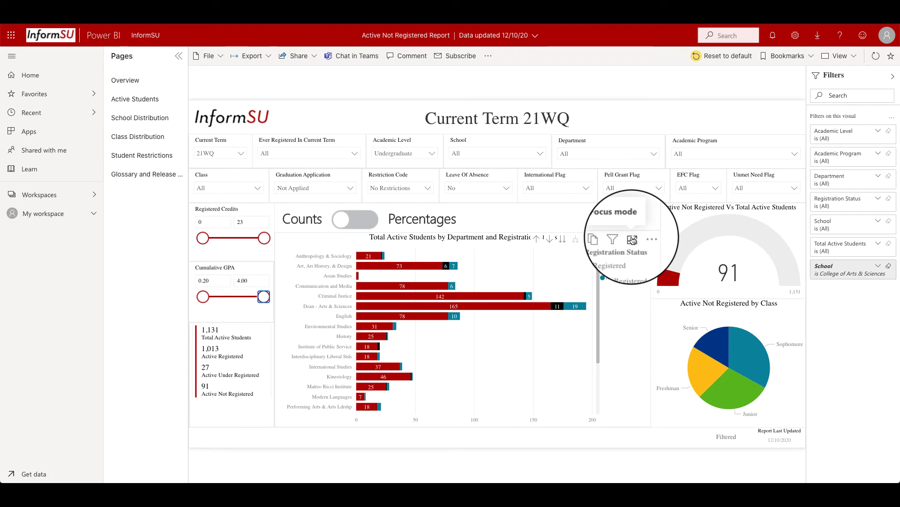
left_click(632, 237)
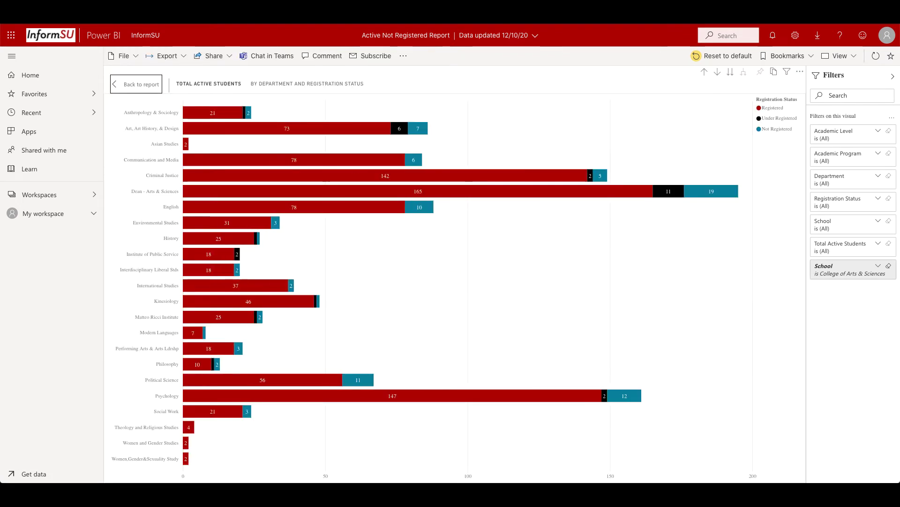
Highlight the registered segment of the Dean - Arts & Sciences bar, clear the highlight and return to the report
left_click(623, 194)
right_click(623, 198)
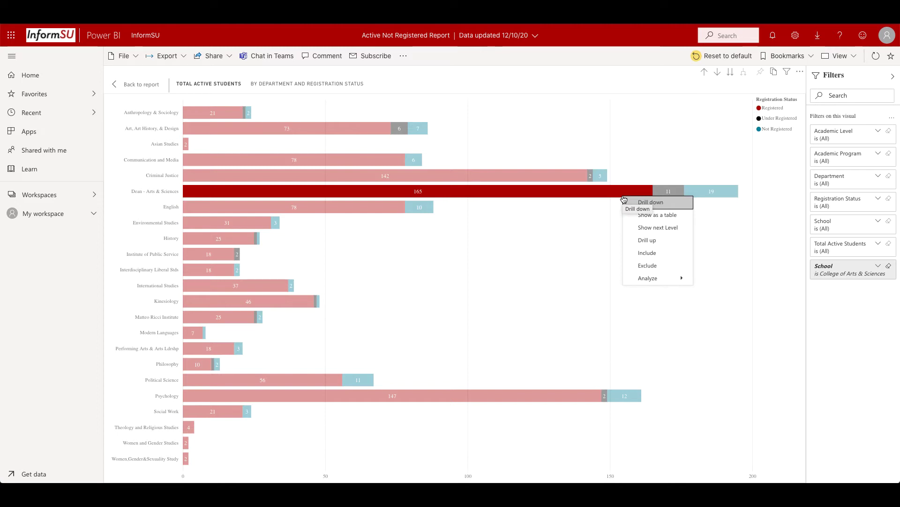
left_click(611, 196)
left_click(611, 197)
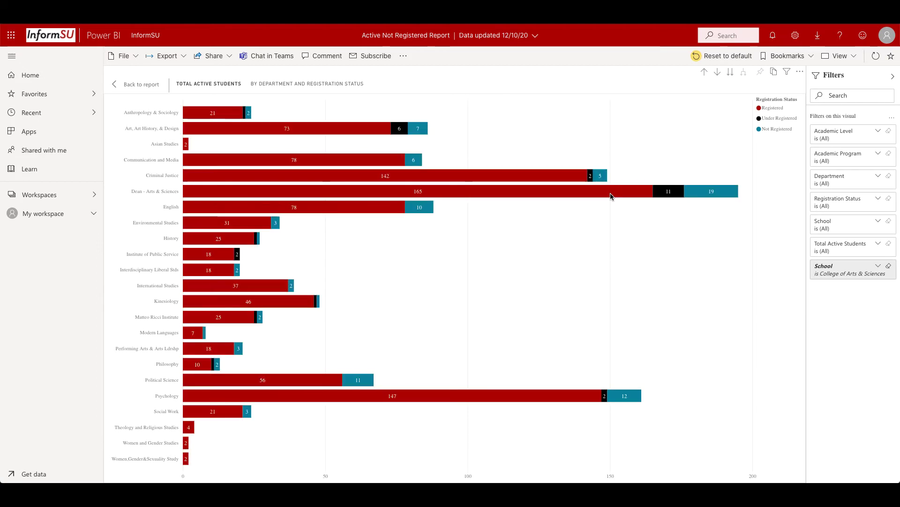
left_click(146, 91)
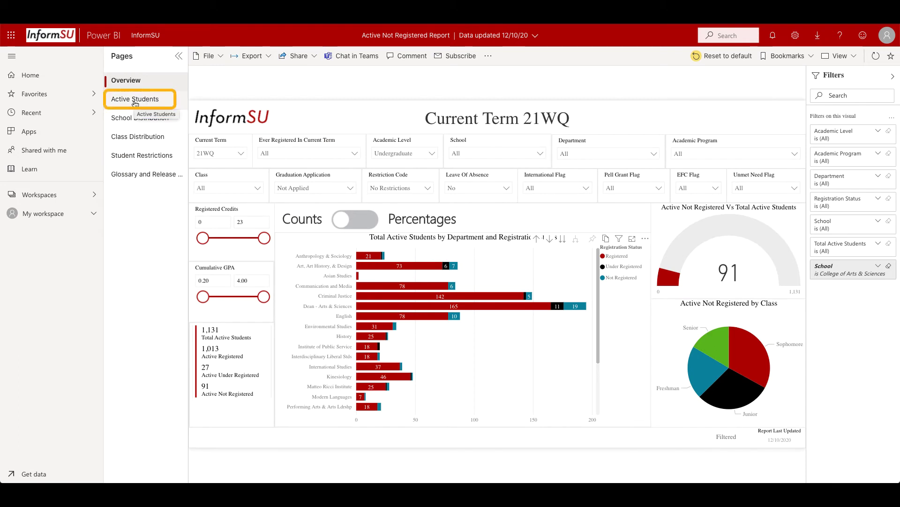
On the Active Students page, list the Under Registered and Not Registered students sorted ascending by Colleague ID
left_click(135, 99)
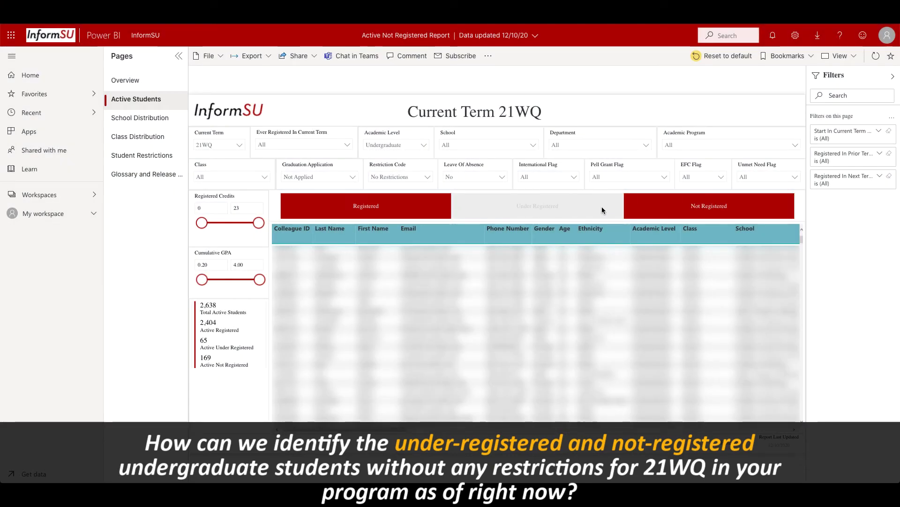
left_click(602, 208)
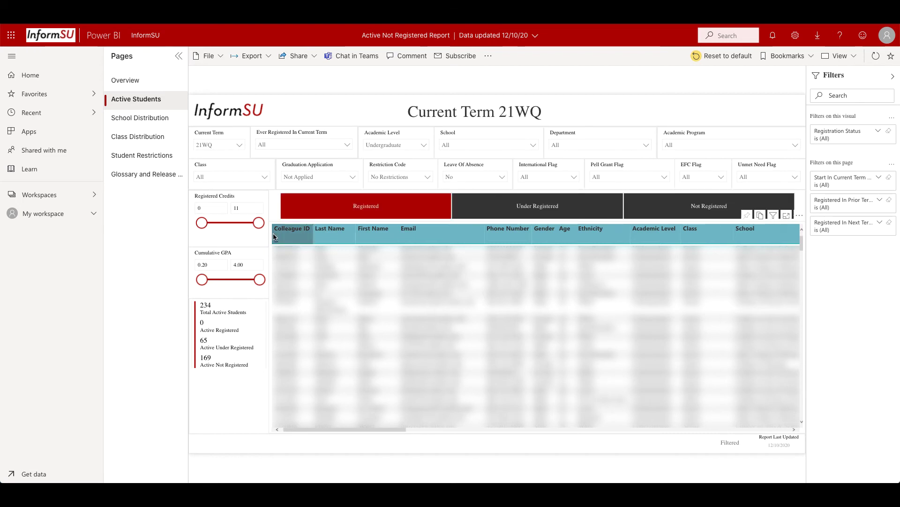
left_click(305, 239)
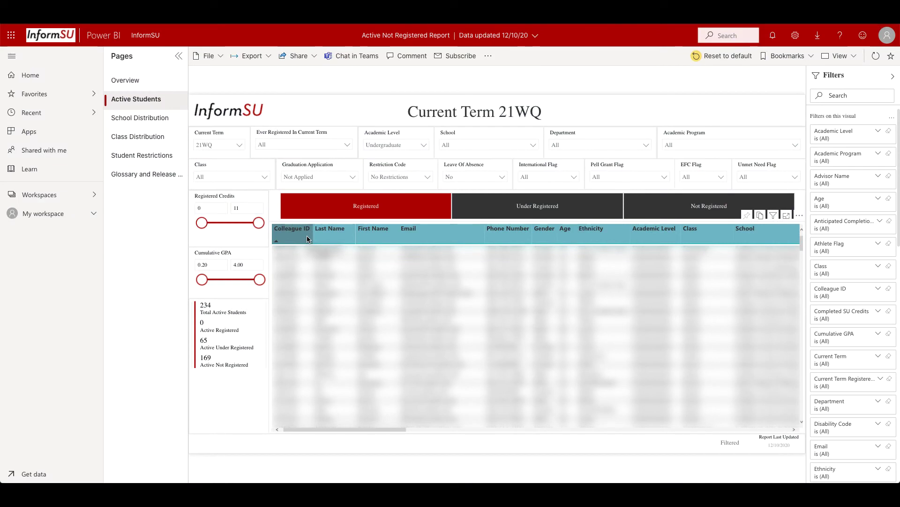
Filter the student table to the Senior class and clear that class filter again
left_click(863, 273)
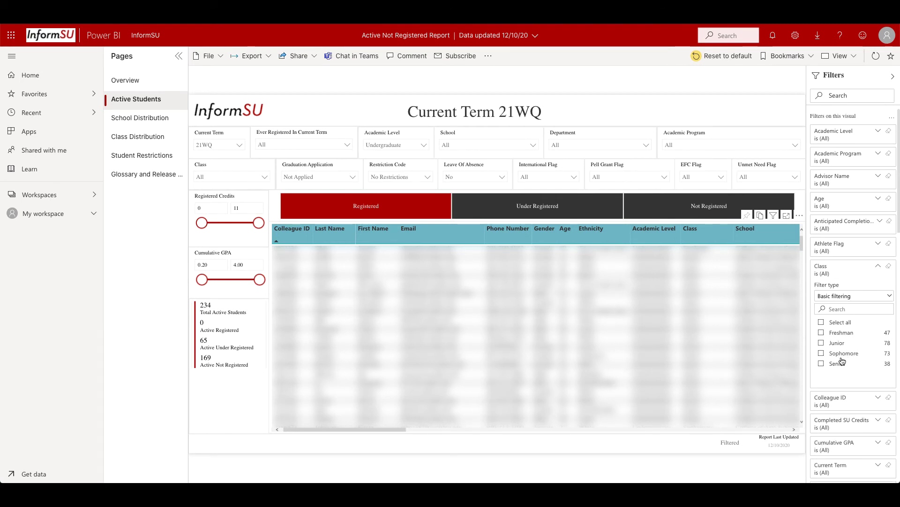
left_click(821, 364)
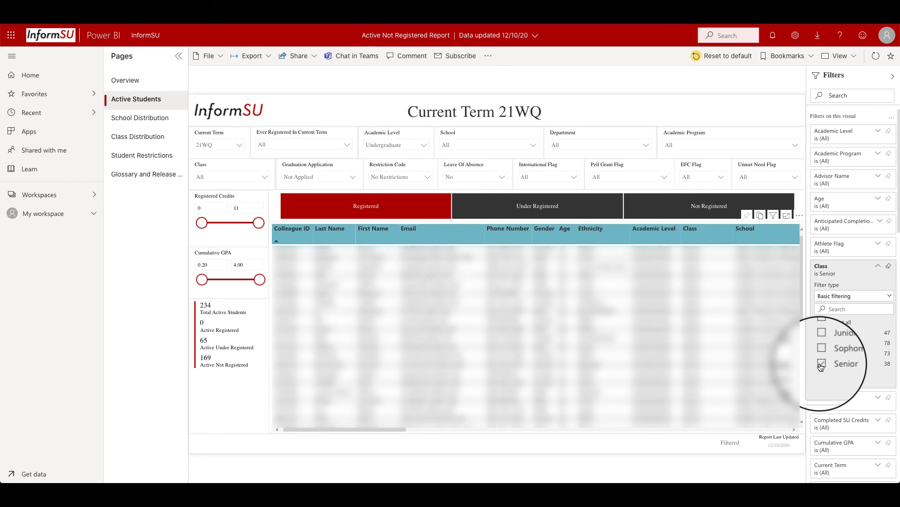
left_click(890, 267)
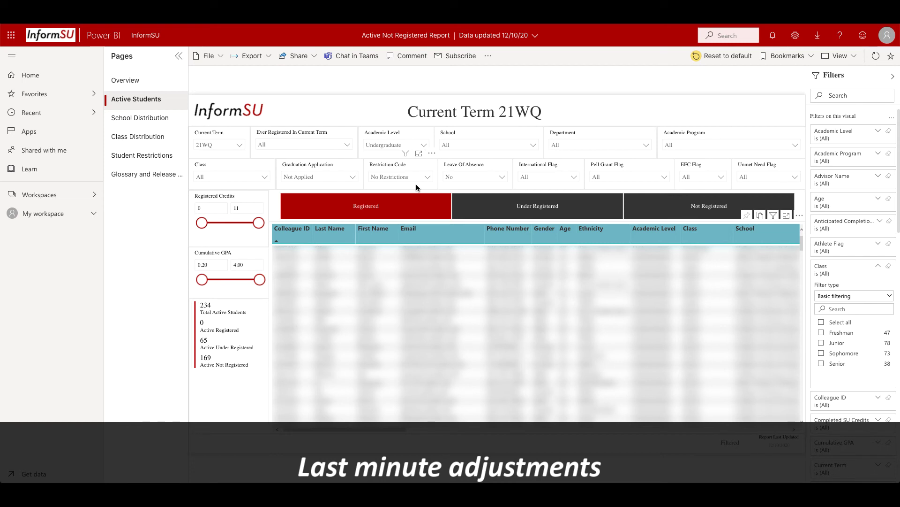
Search the restriction codes for FSREG and filter the students by that code
left_click(427, 178)
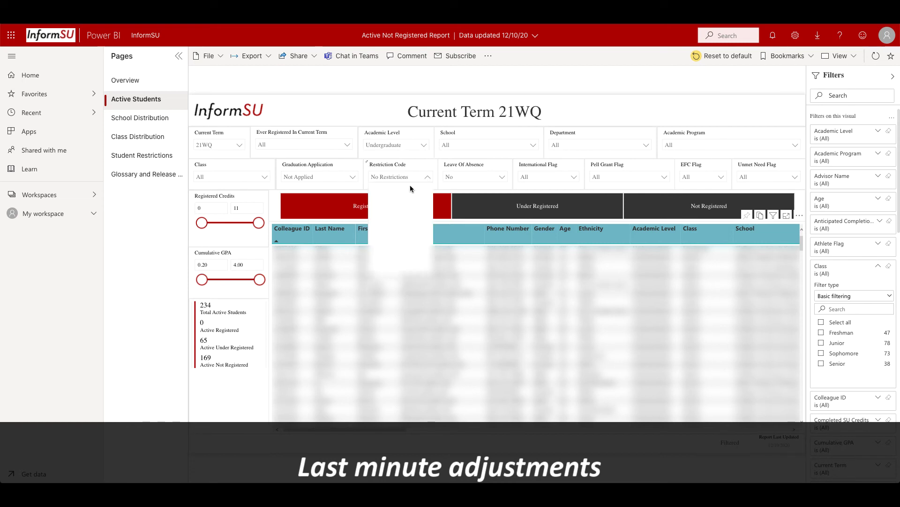
type("F")
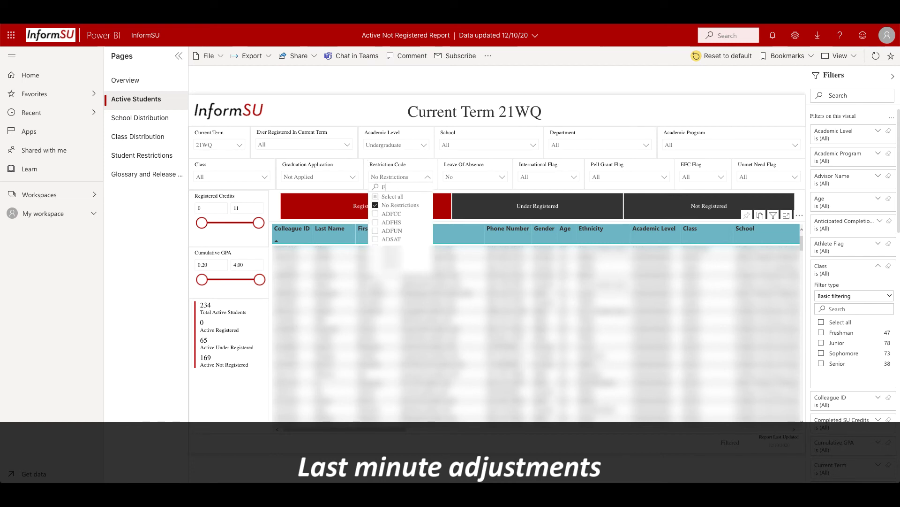
type("SREG")
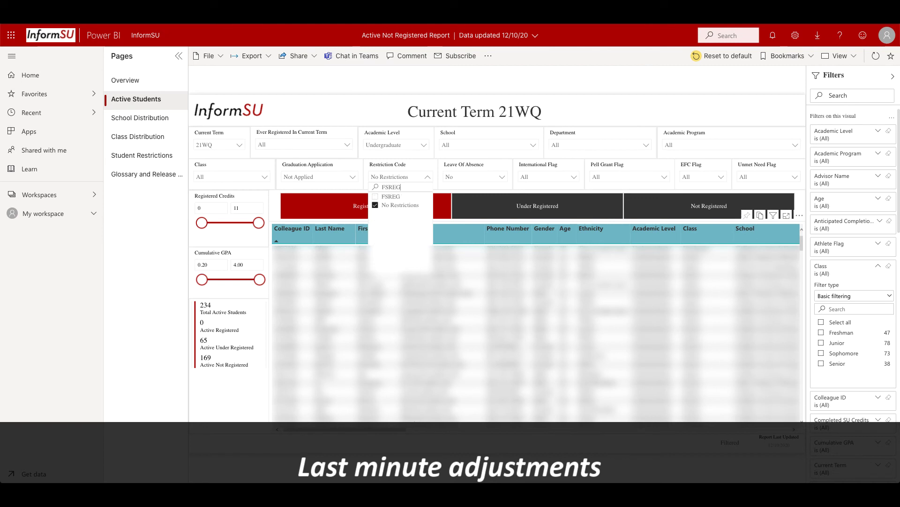
left_click(394, 197)
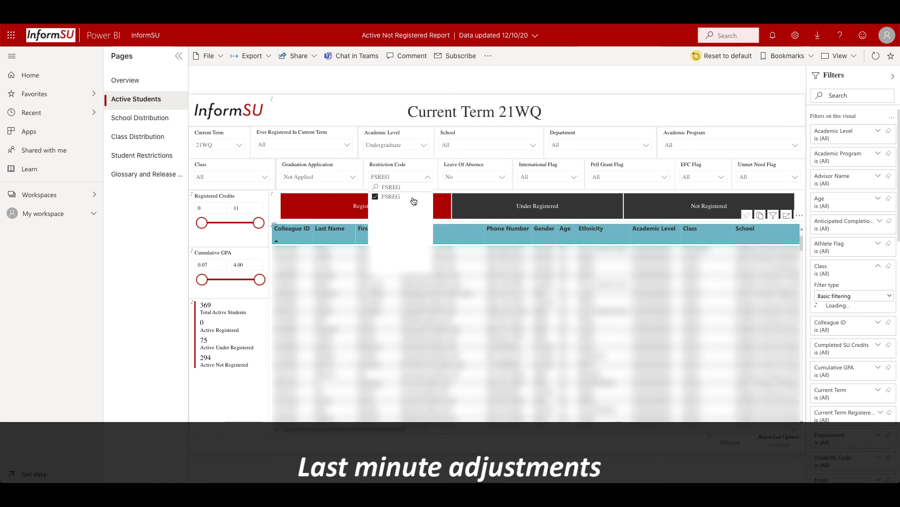
left_click(438, 186)
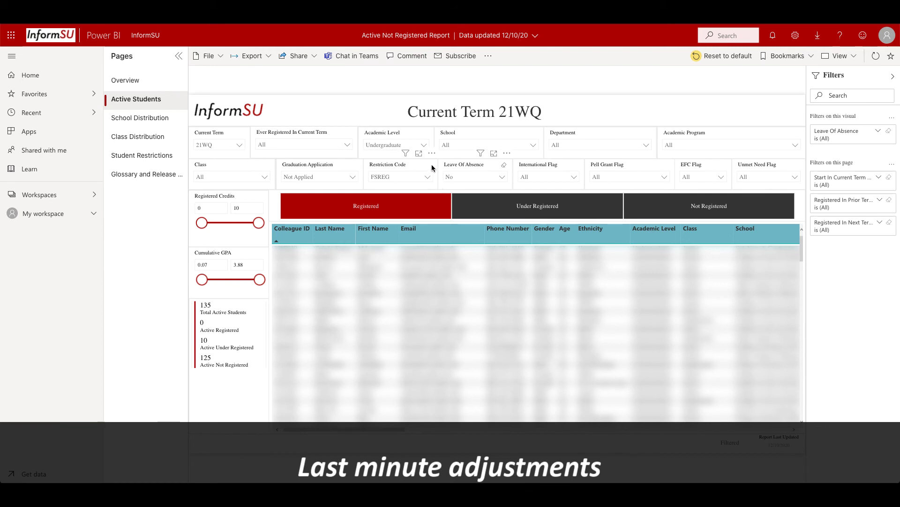
Clear the FSREG filter and its search text, and set the restriction code back to No Restrictions
left_click(431, 168)
left_click(430, 166)
left_click(427, 175)
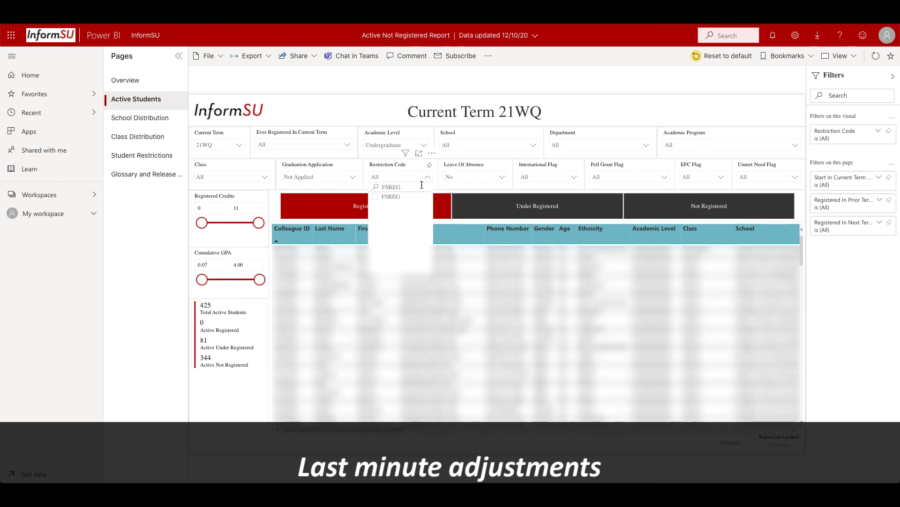
left_click(421, 186)
key("BackSpace")
key("BackSpace")
key("BackSpace")
key("BackSpace")
key("BackSpace")
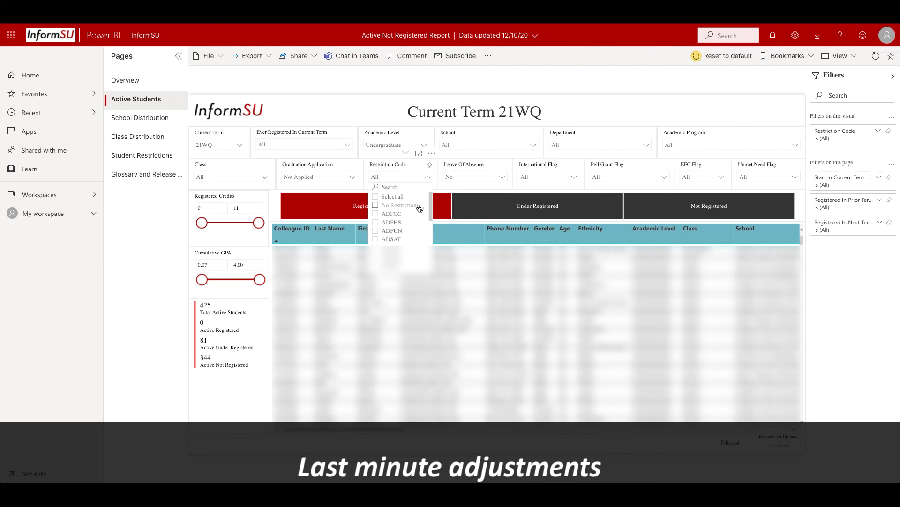
left_click(420, 207)
left_click(439, 189)
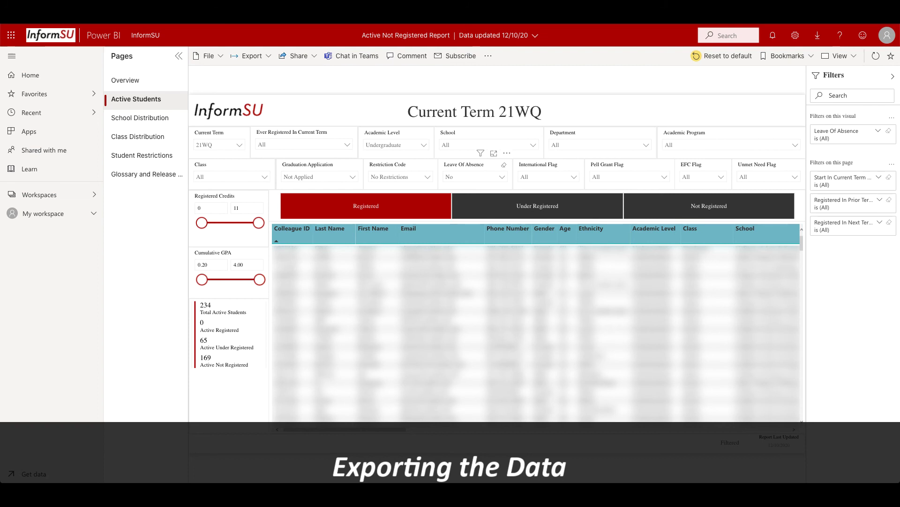
Save the report's current state as a personal bookmark named "21WQ, Undergrad, Under and Not, No Restrictions"
left_click(811, 56)
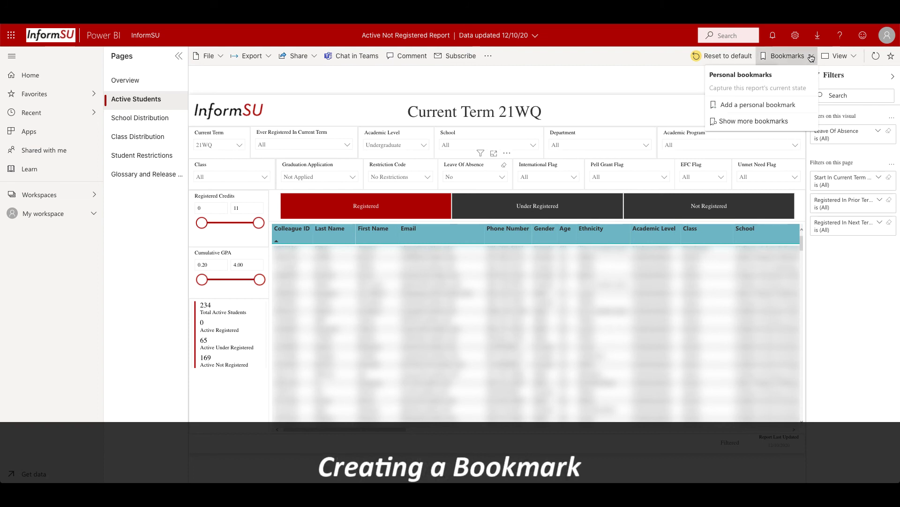
left_click(801, 104)
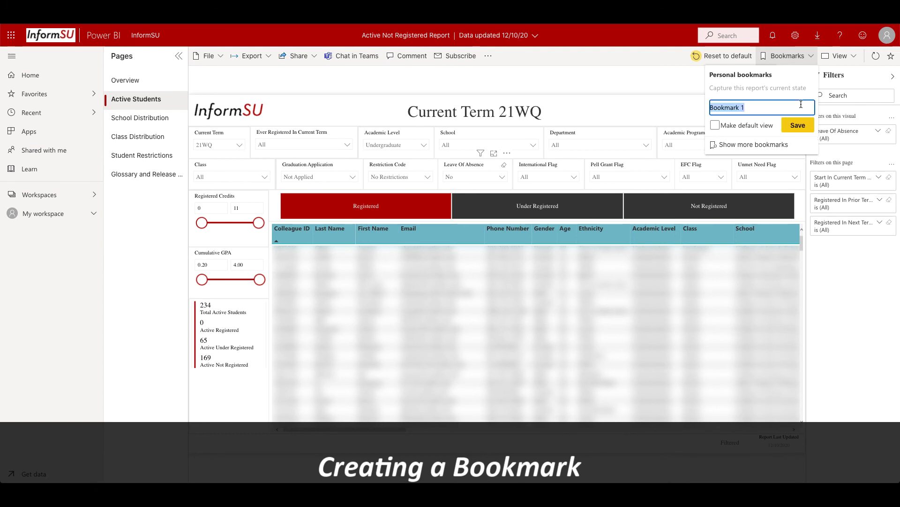
type("21")
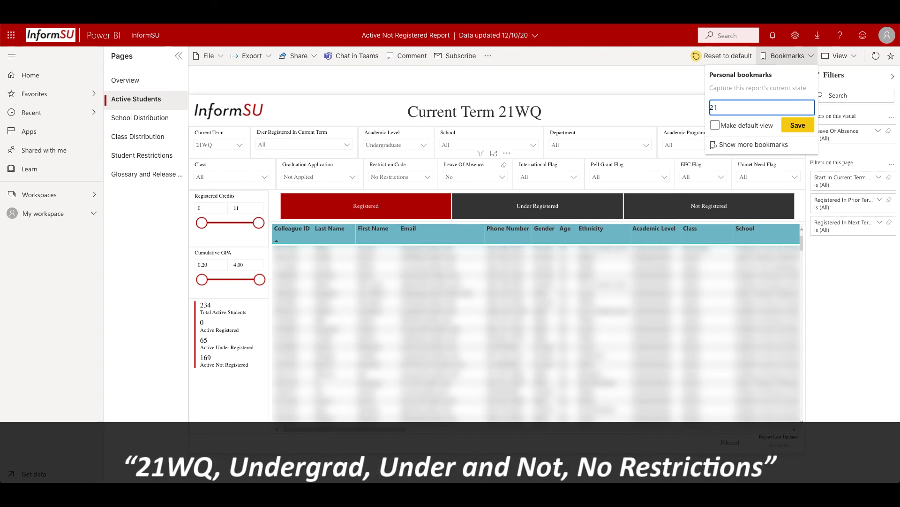
type("WQ, Undergrad, U")
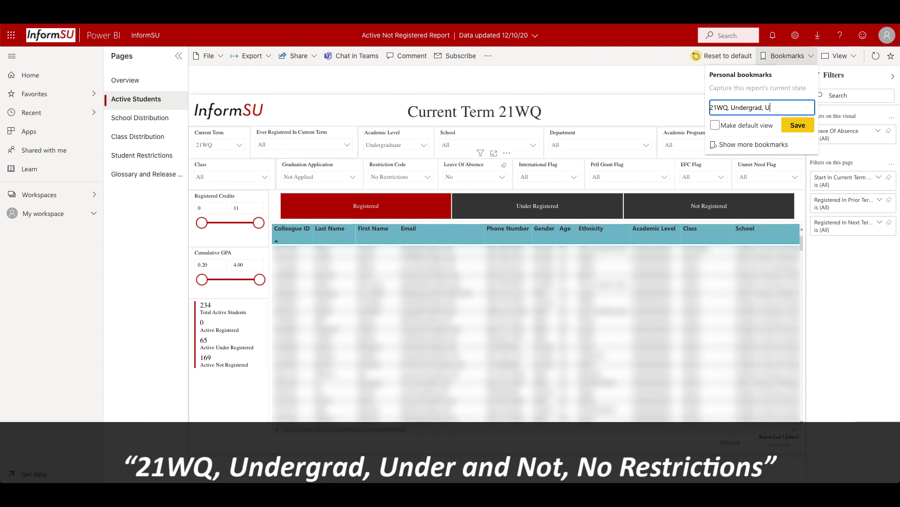
type("nder and Not, No R")
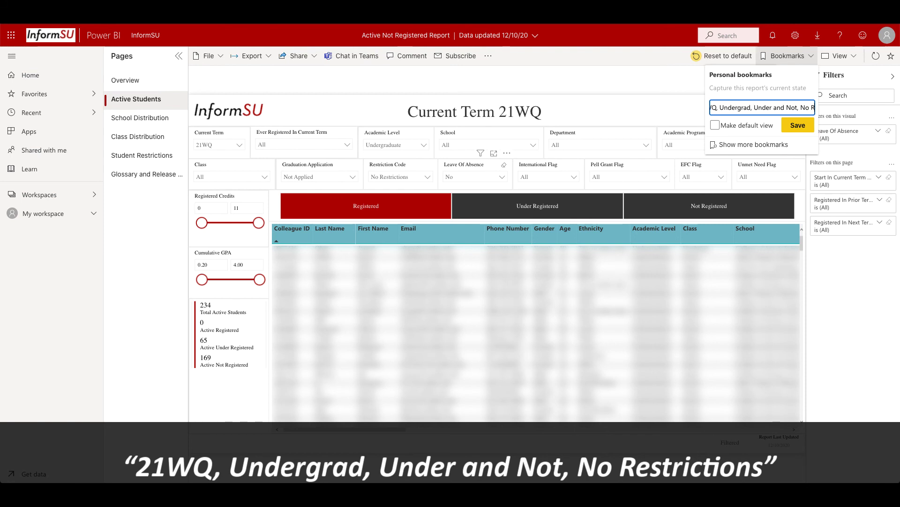
type("estrictions")
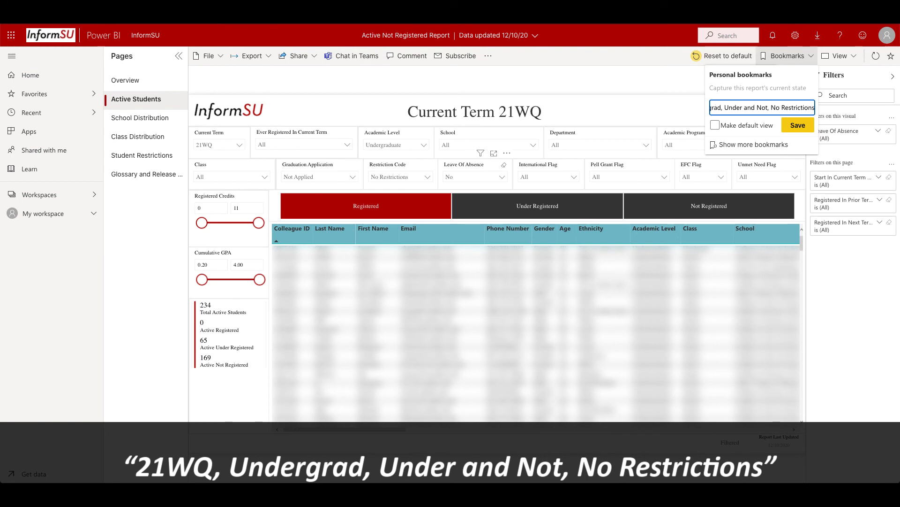
left_click(791, 125)
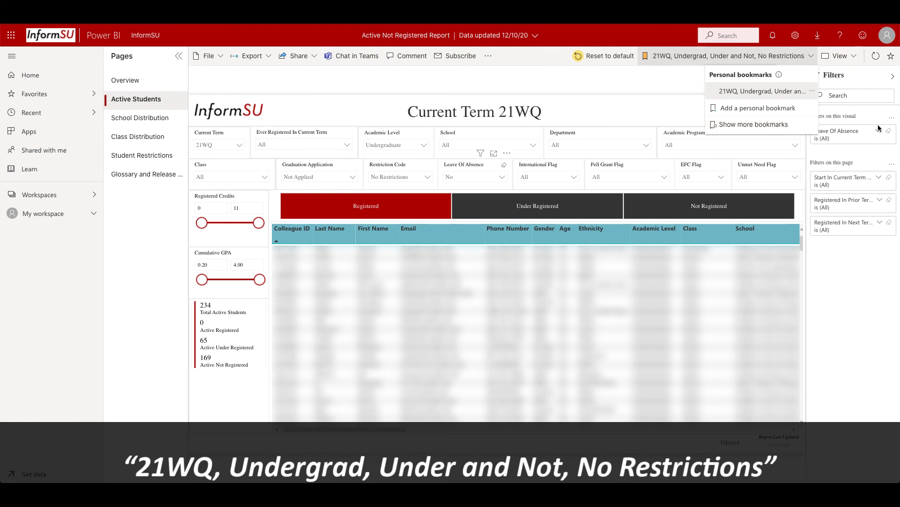
left_click(675, 73)
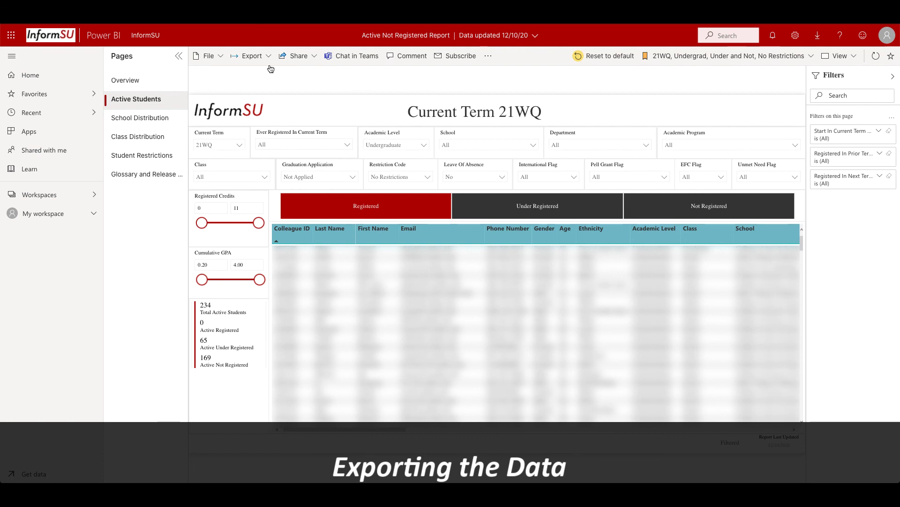
Export the report with the Analyze in Excel option
left_click(268, 58)
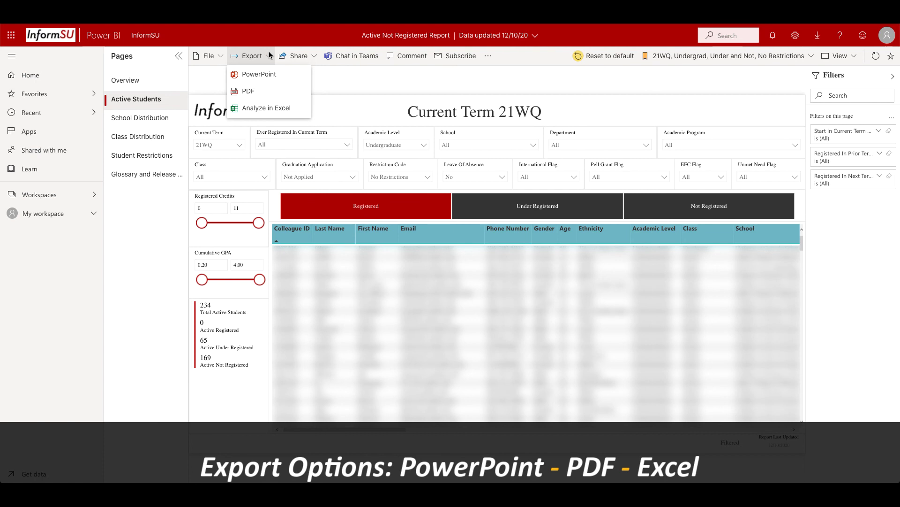
left_click(267, 108)
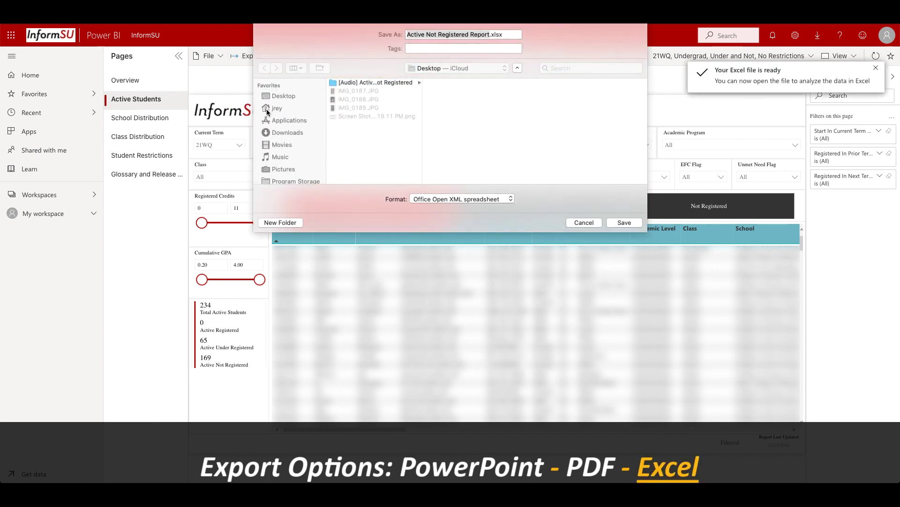